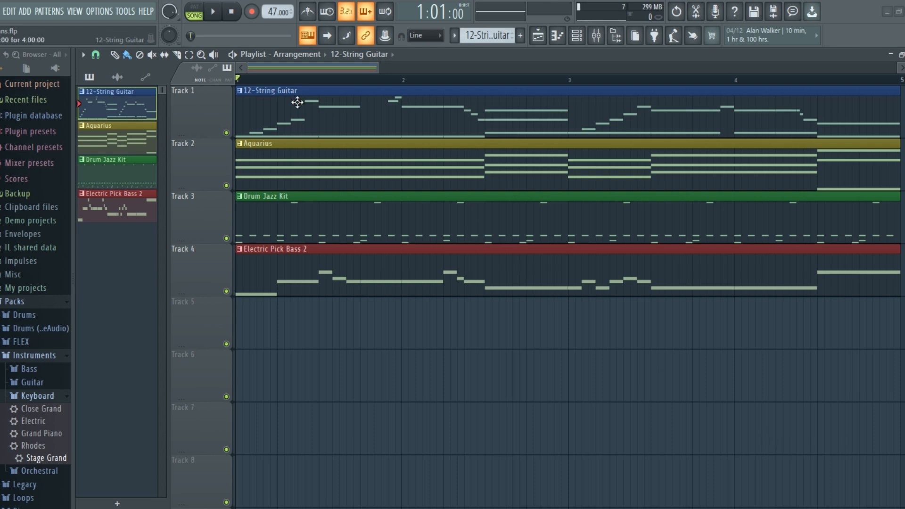
Step: Play the full arrangement in song mode with the channel rack open, and stop playback
left_click(216, 16)
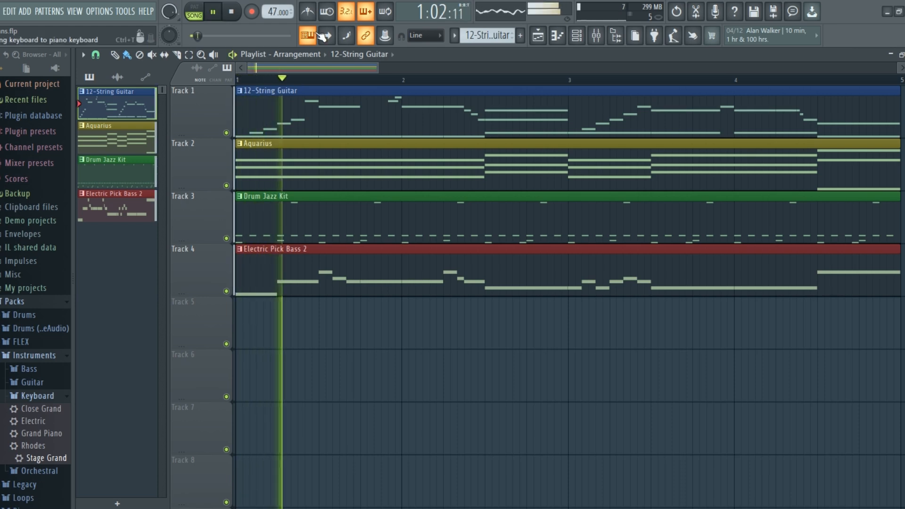
left_click(577, 35)
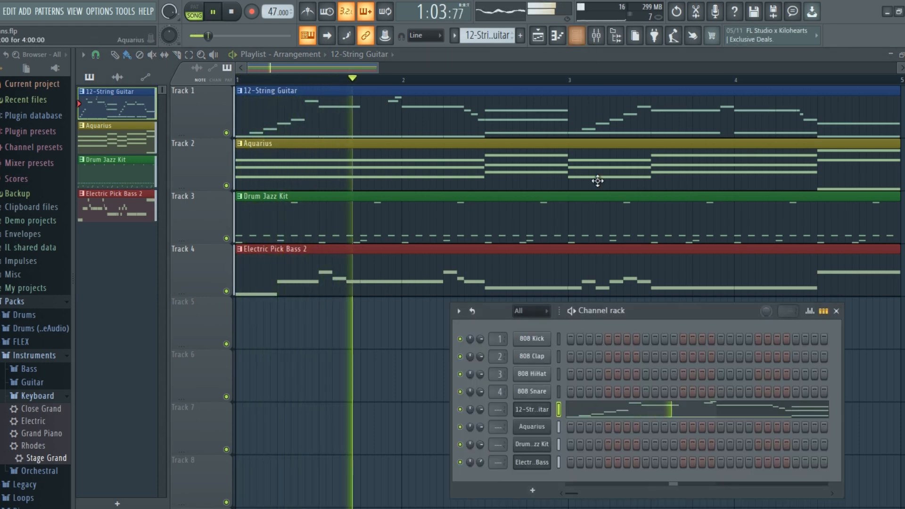
left_click_drag(662, 315, 661, 318)
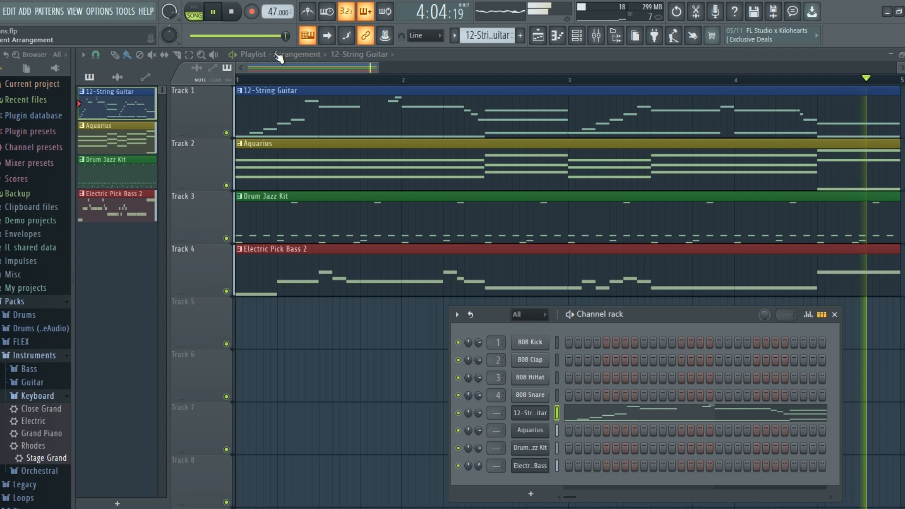
left_click(215, 18)
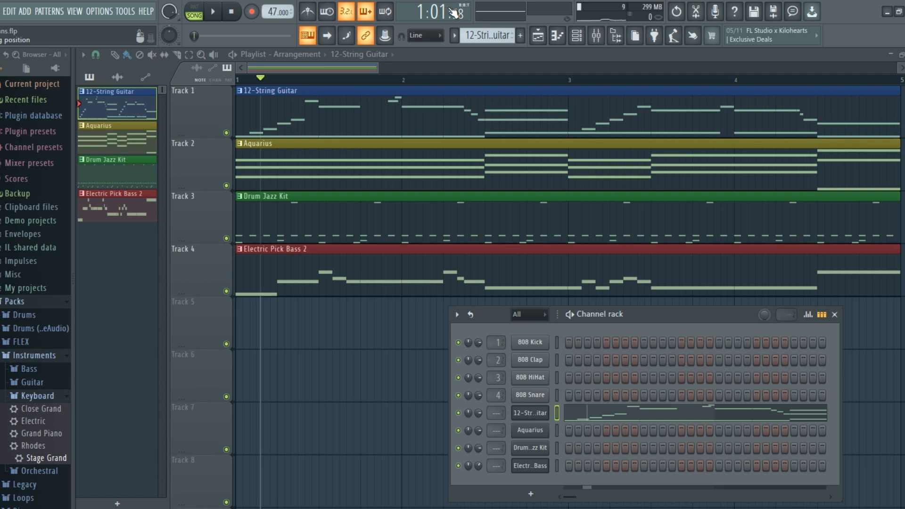
Step: Open the 12-String Guitar pattern in the piano roll and play it in pattern mode
double_click(136, 117)
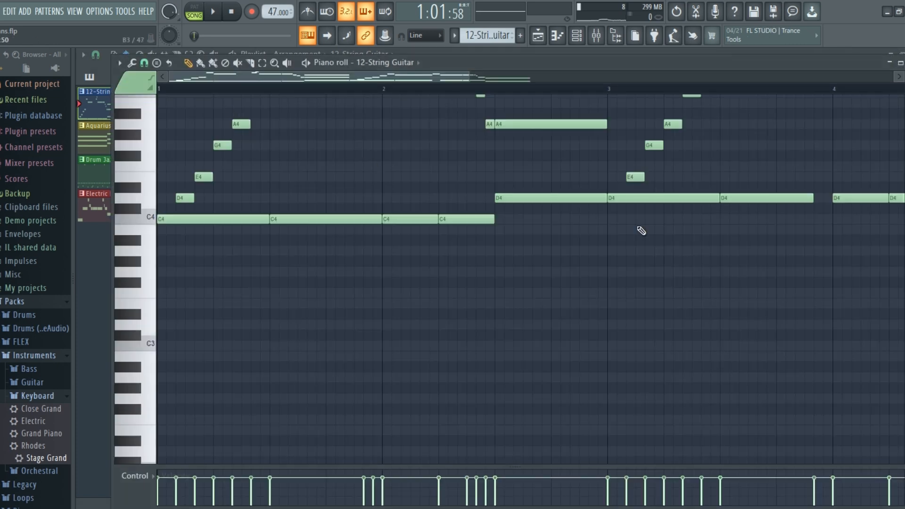
scroll(891, 346, "up", 2)
scroll(840, 276, "up", 5)
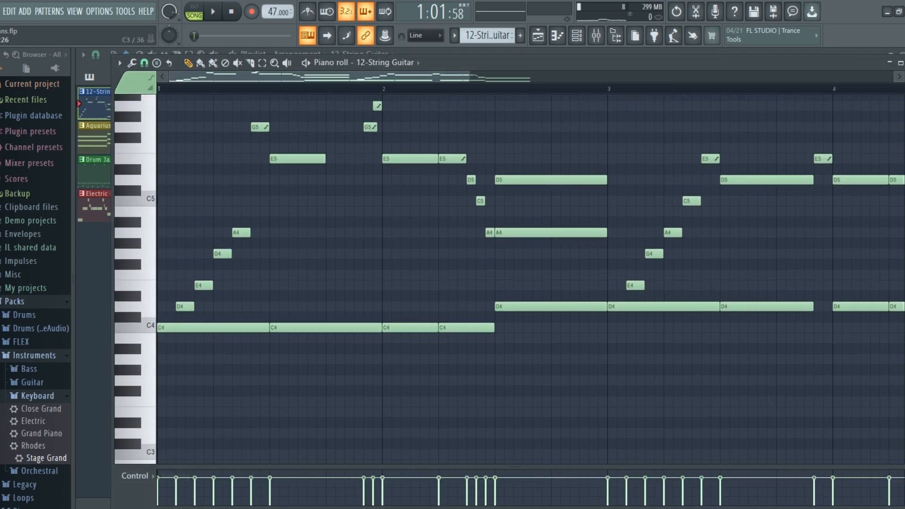
left_click(194, 13)
key("space")
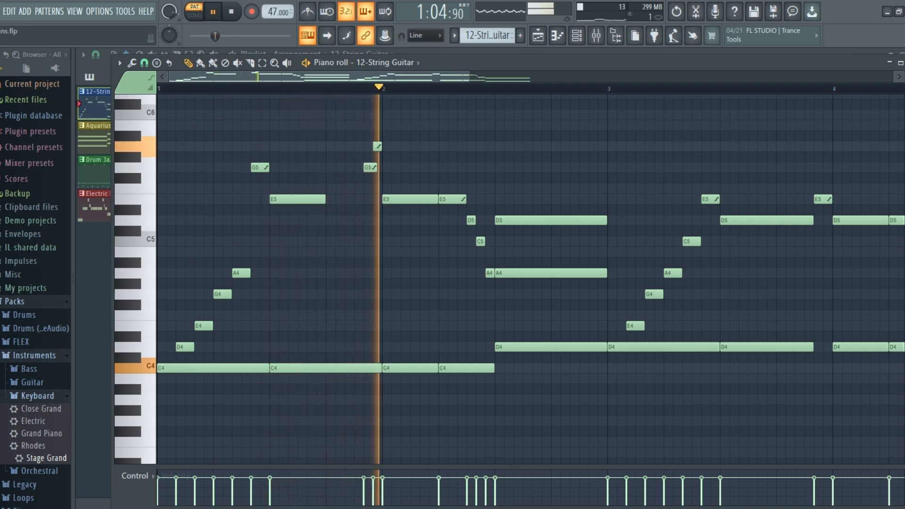
key("space")
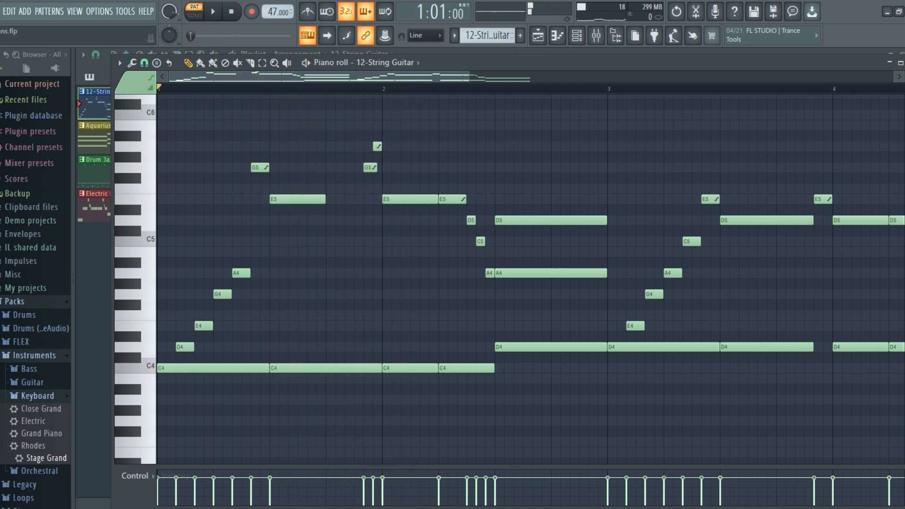
Step: Audition the C4 and E4 keys and the first E4 and A4 notes, and play the start of the guitar pattern
left_click(151, 368)
left_click(151, 368)
left_click(153, 328)
left_click(151, 367)
left_click(204, 324)
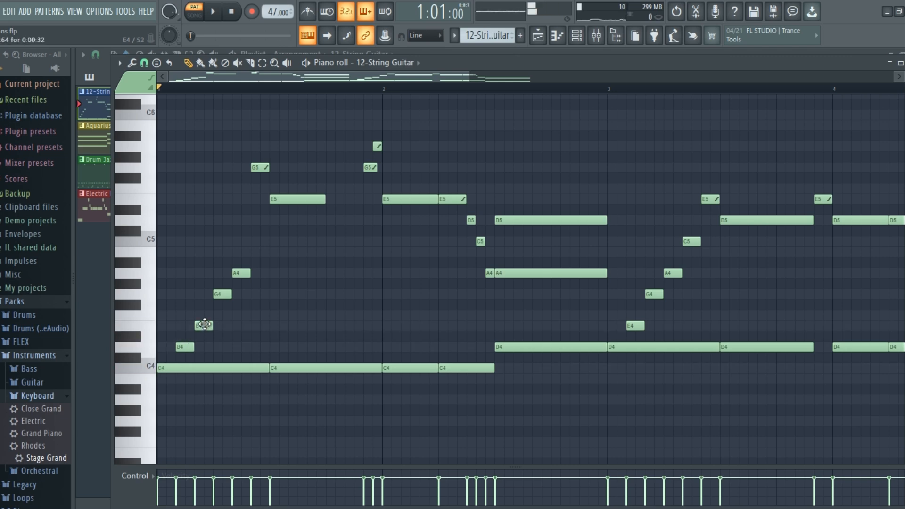
left_click(242, 271)
key("space")
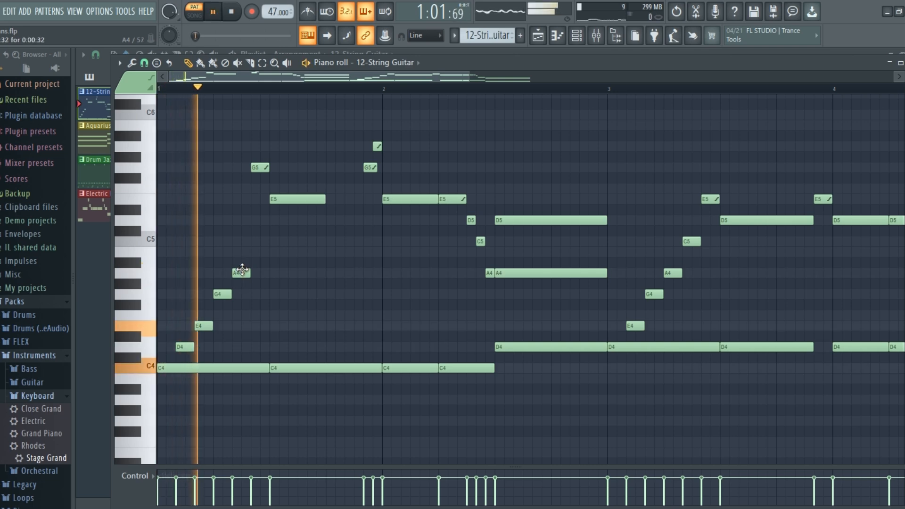
key("space")
Step: Check the portamento option in the properties of the first G5 note in bar 1, and play the guitar pattern
left_click(259, 170)
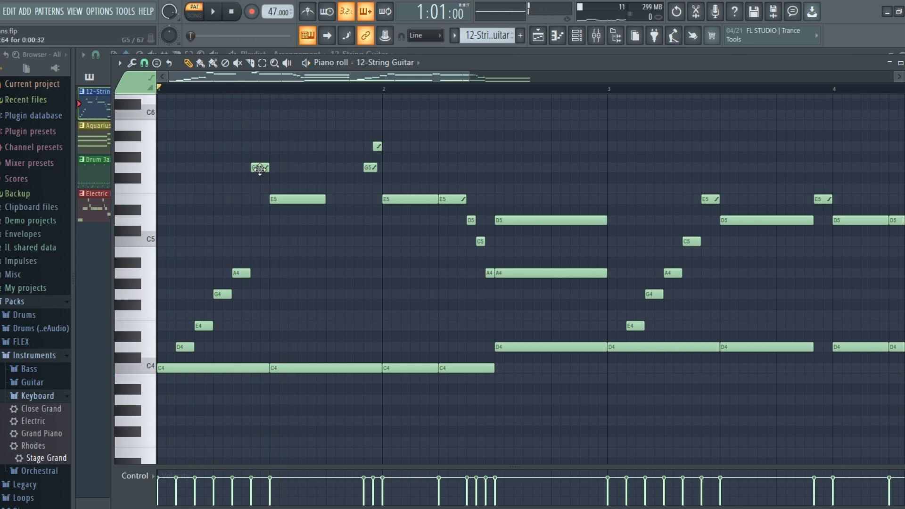
double_click(260, 169)
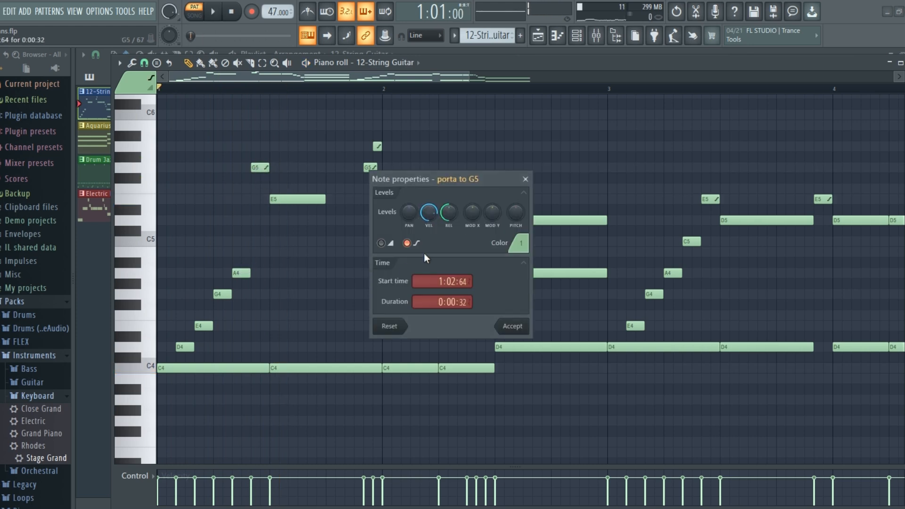
left_click(407, 243)
left_click(407, 244)
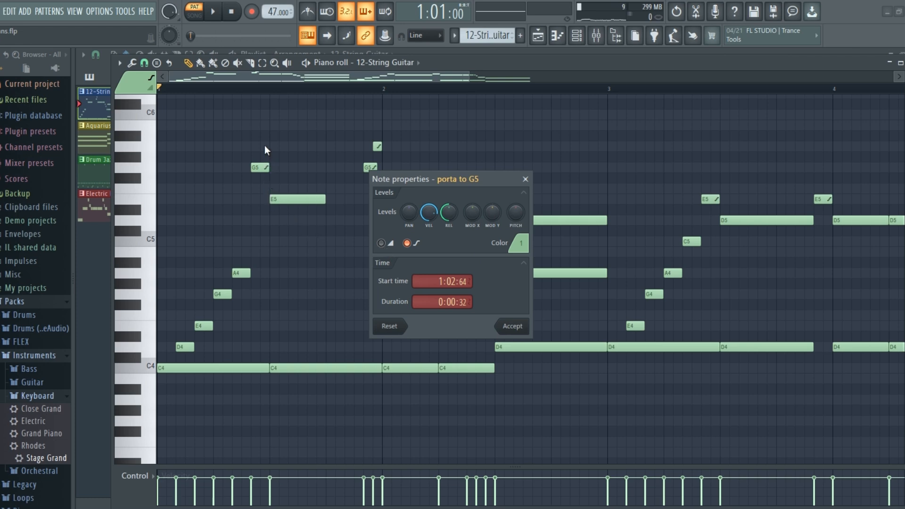
left_click(510, 325)
key("space")
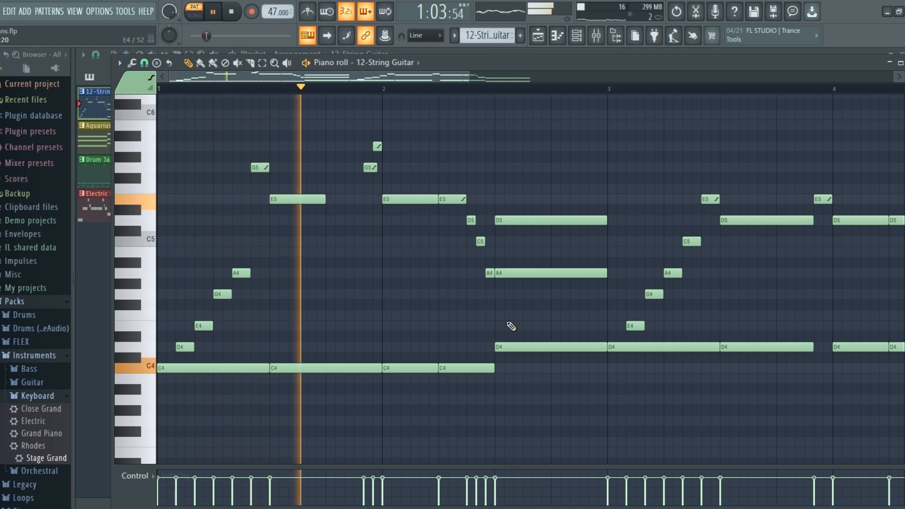
key("space")
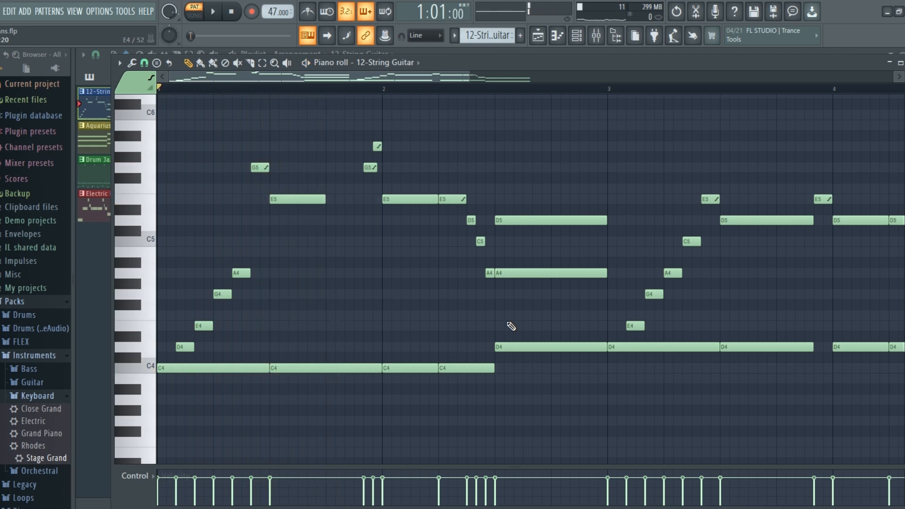
Step: Turn on the metronome and play the 12-String Guitar pattern against it
left_click(314, 11)
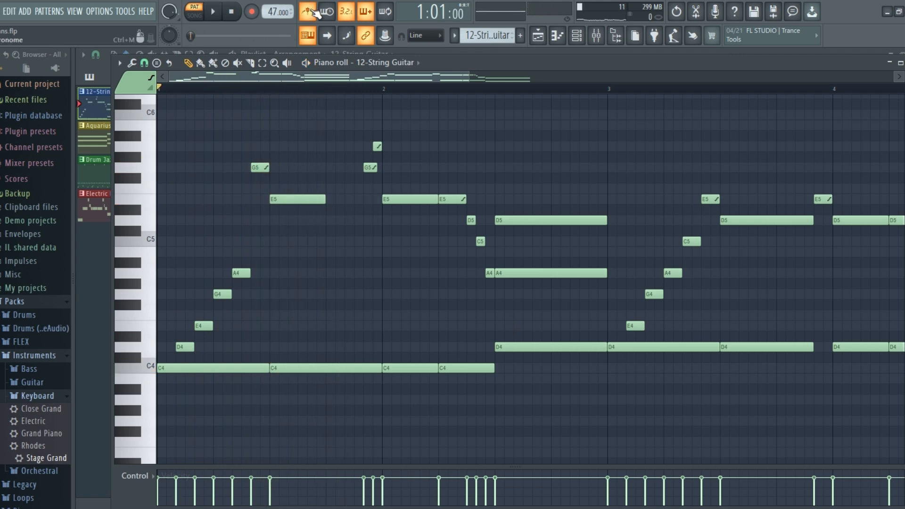
key("space")
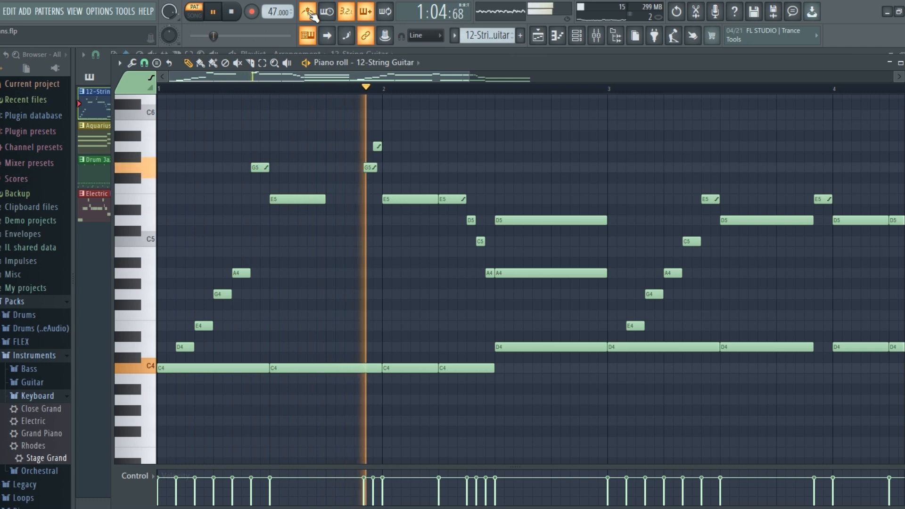
key("space")
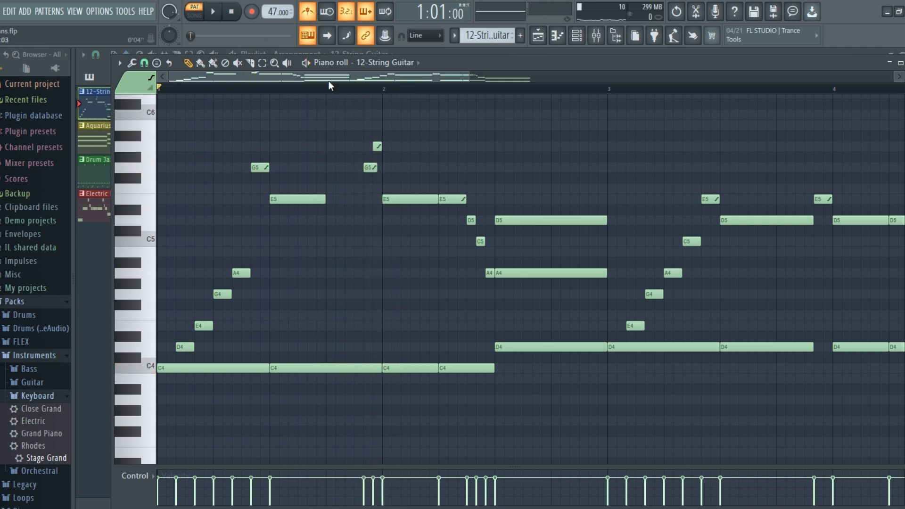
left_click_drag(329, 79, 311, 95)
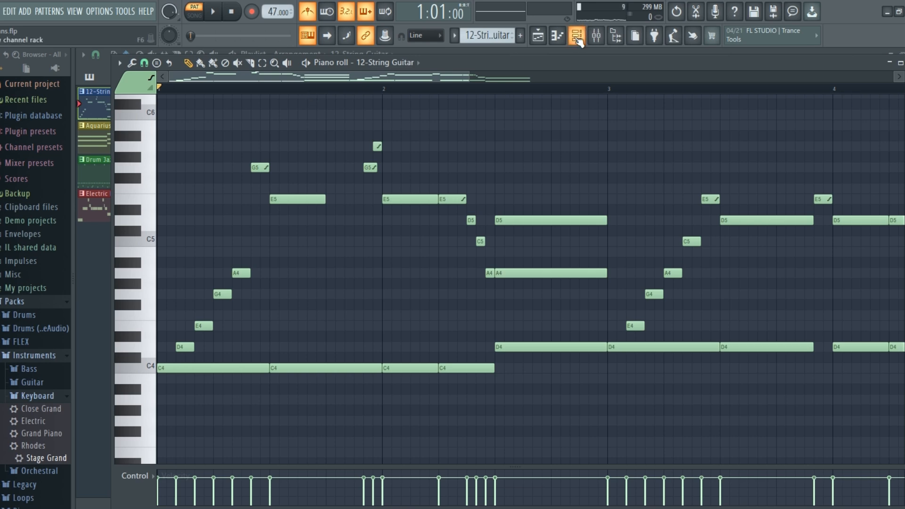
Step: Switch playback to song mode and open the Drum Jazz Kit clip from the playlist in the piano roll
key("F6")
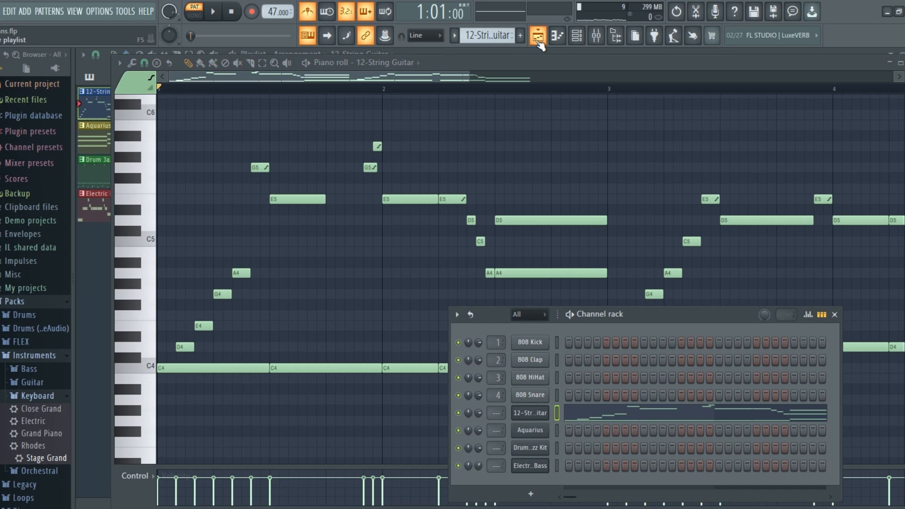
left_click(538, 36)
left_click(195, 14)
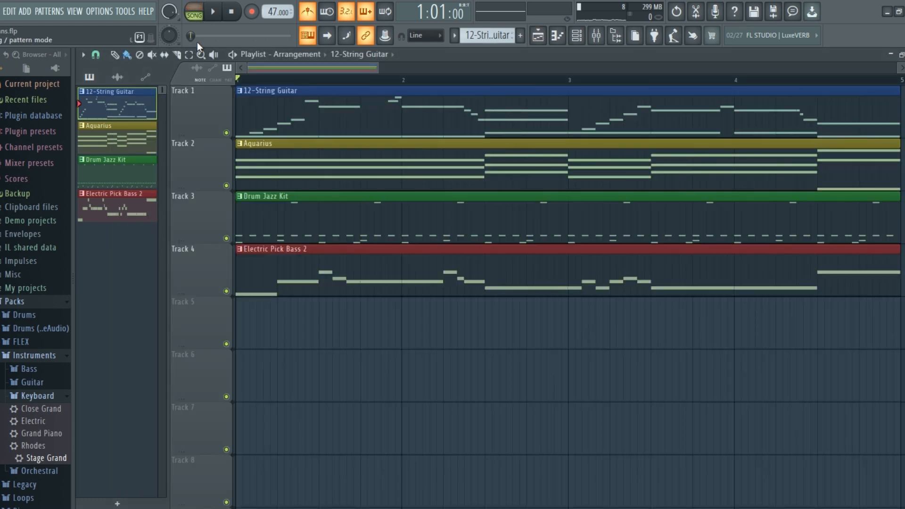
double_click(262, 217)
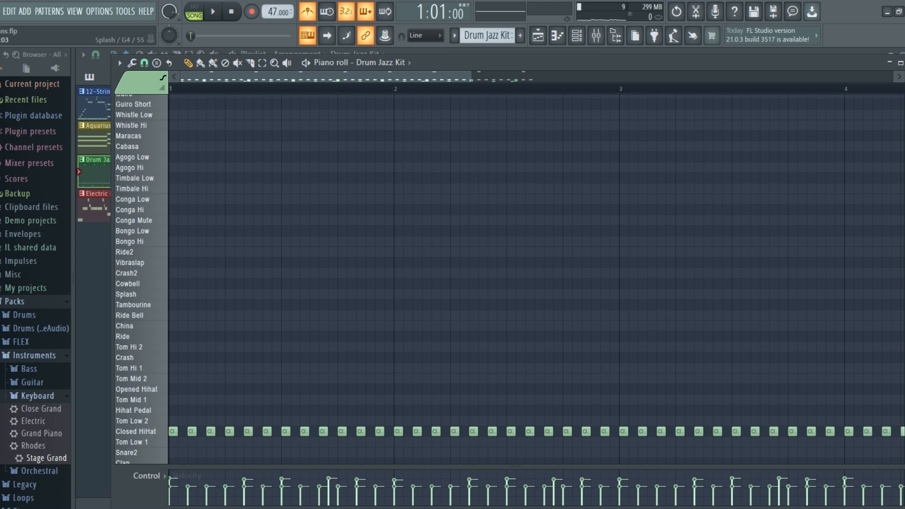
scroll(584, 341, "down", 9)
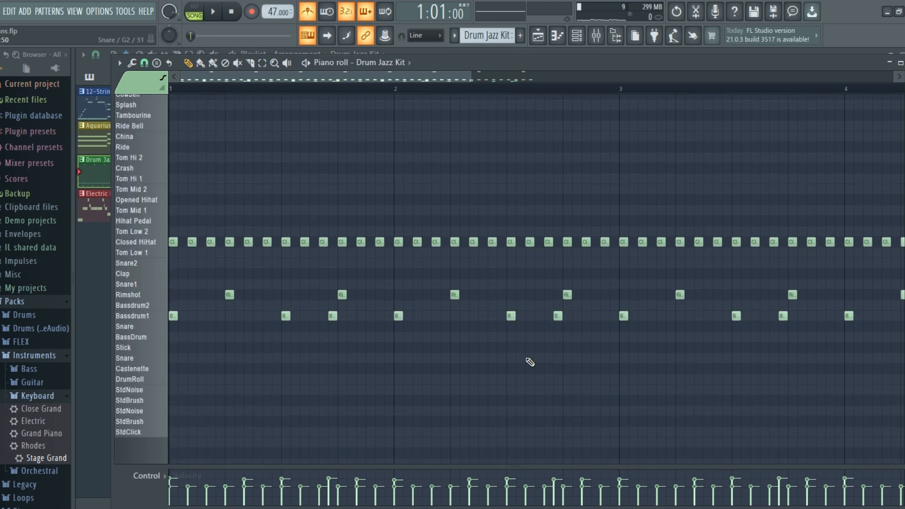
Step: Audition the drum kit sounds, including Bassdrum1, Bassdrum2, Clap, Tom Low 2, Hihat Pedal and Snare, and the Bassdrum1 notes
left_click(165, 316)
left_click(165, 316)
left_click(165, 307)
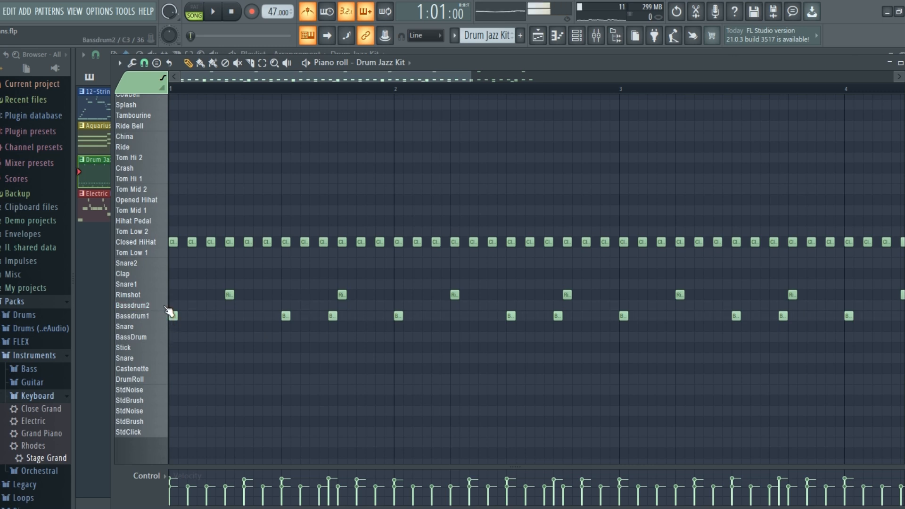
left_click(165, 273)
left_click(165, 232)
left_click(165, 220)
left_click(165, 316)
left_click(165, 359)
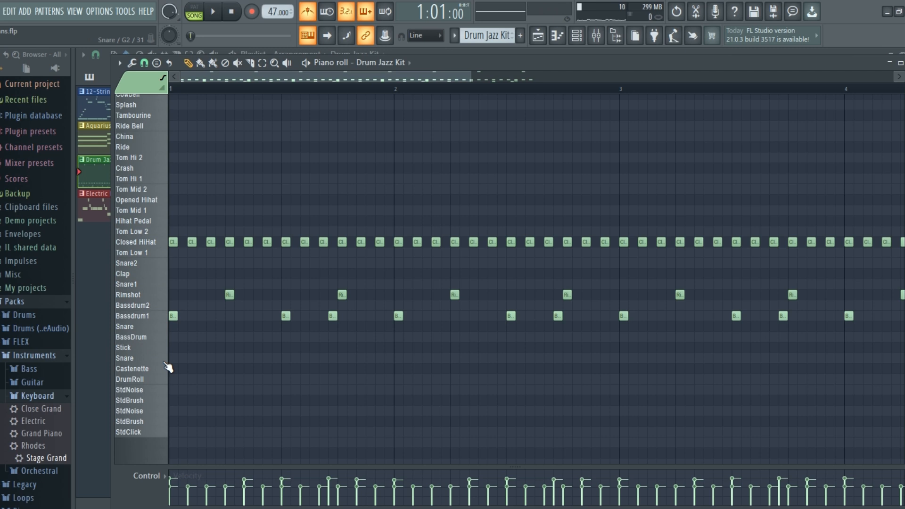
left_click(166, 317)
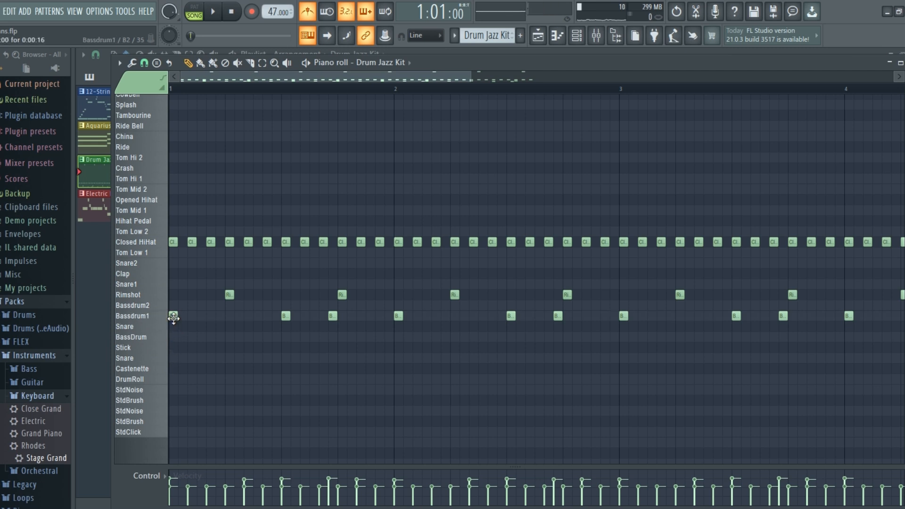
left_click(283, 315)
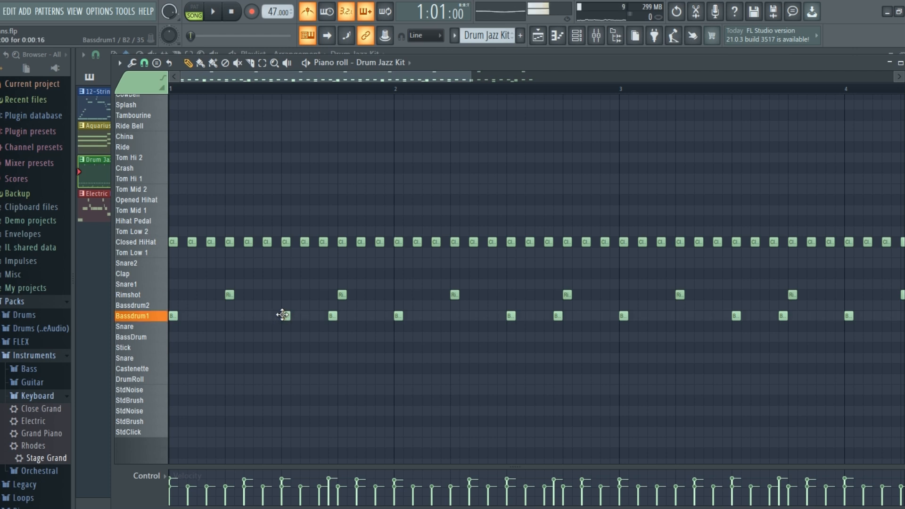
Step: Play the Drum Jazz Kit pattern on its own in pattern mode, and stop it
left_click(200, 11)
key("space")
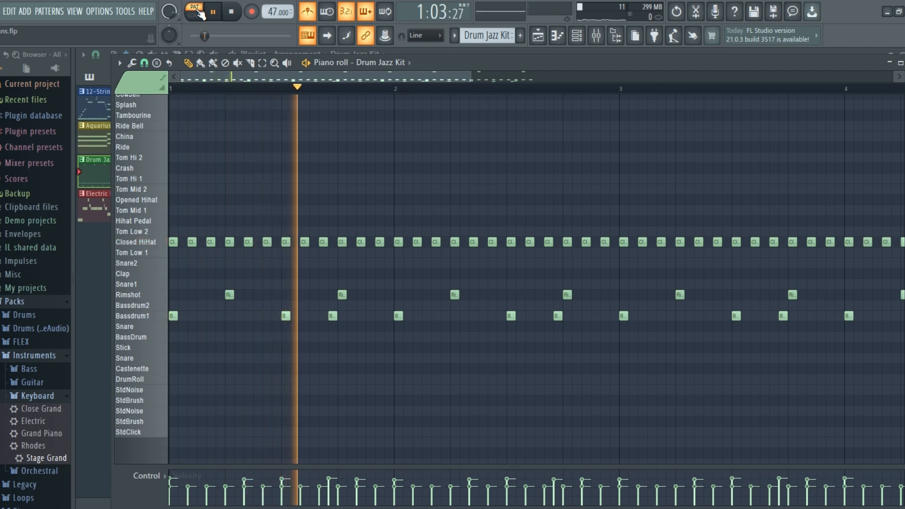
key("space")
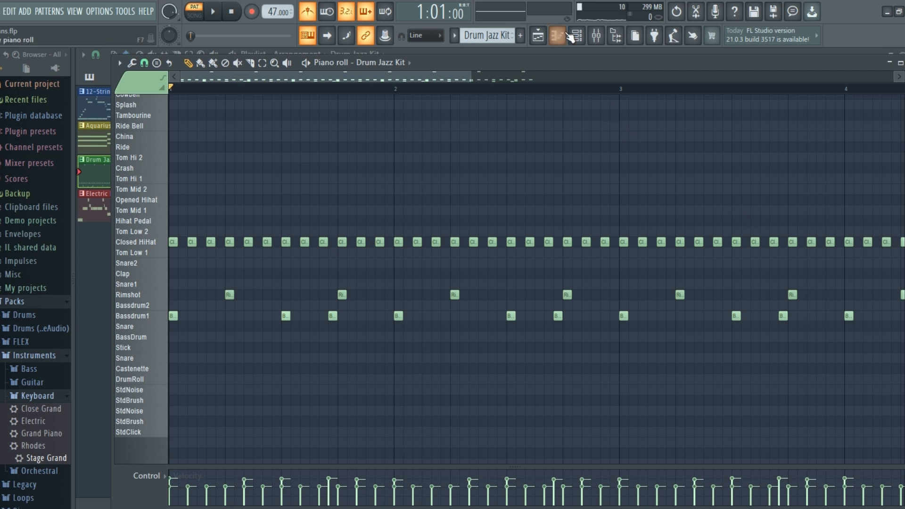
Step: Open the Aquarius clip from the playlist in the piano roll and set playback to song mode
left_click(539, 37)
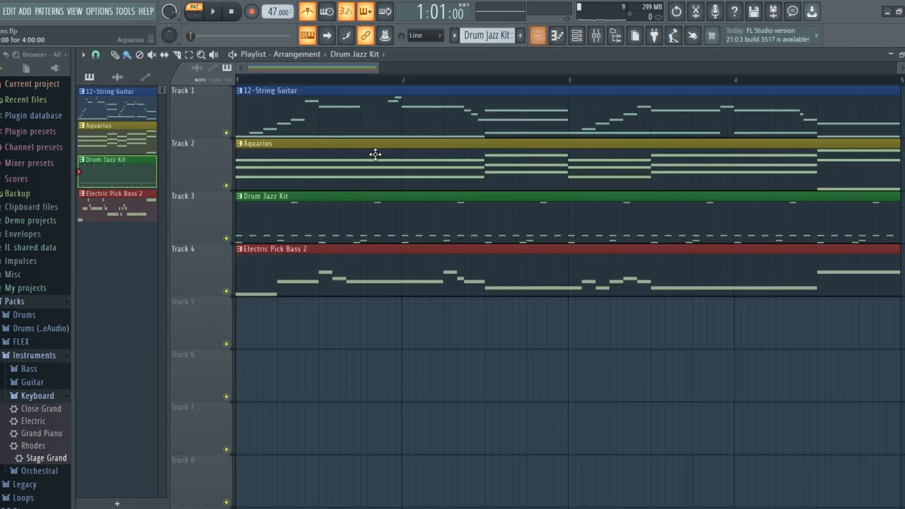
double_click(272, 154)
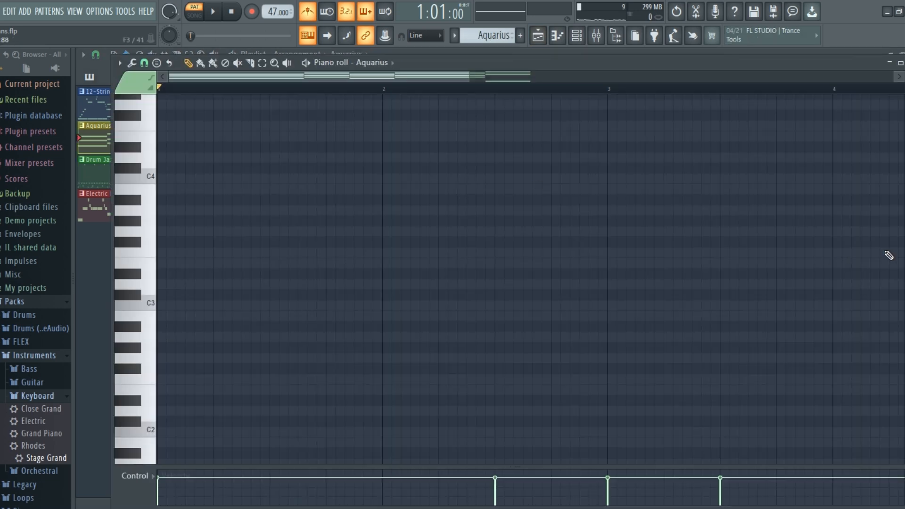
left_click(198, 19)
Step: Select all channels in the channel rack and bring up the piano roll with playback in pattern mode
left_click(576, 35)
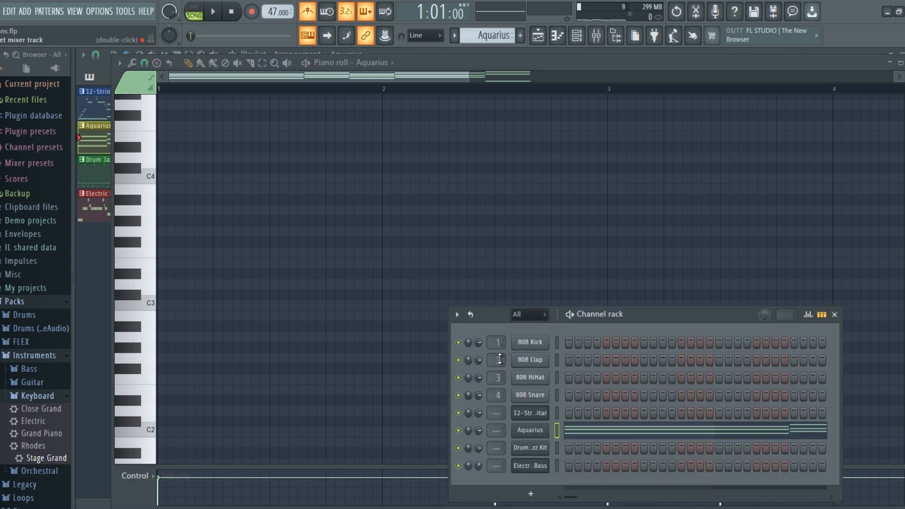
right_click(557, 431)
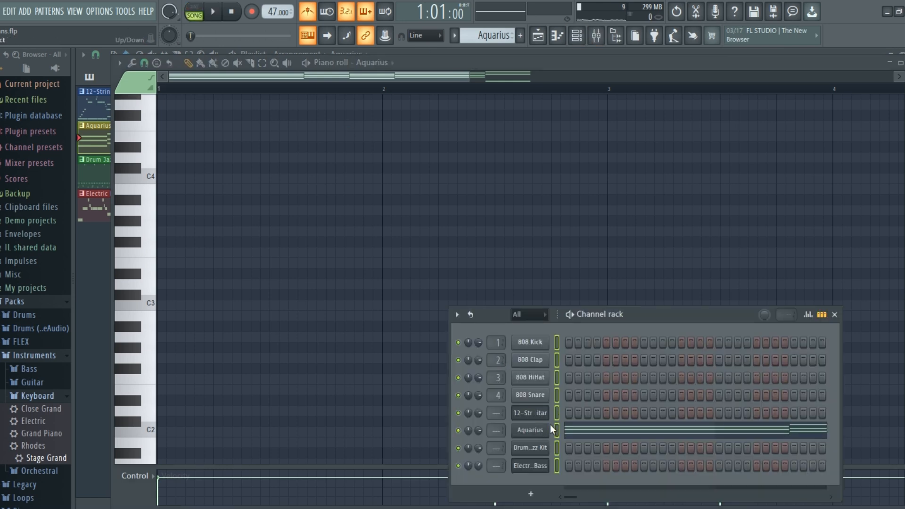
left_click(196, 11)
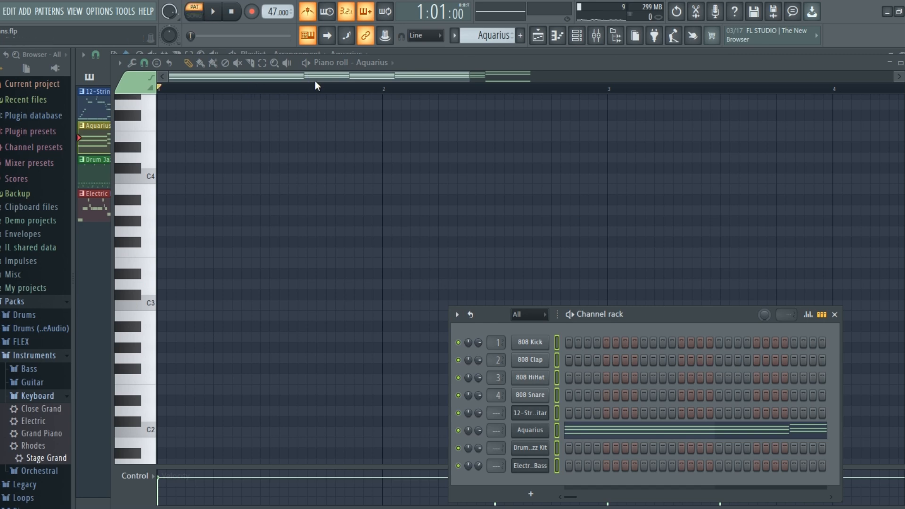
left_click(562, 40)
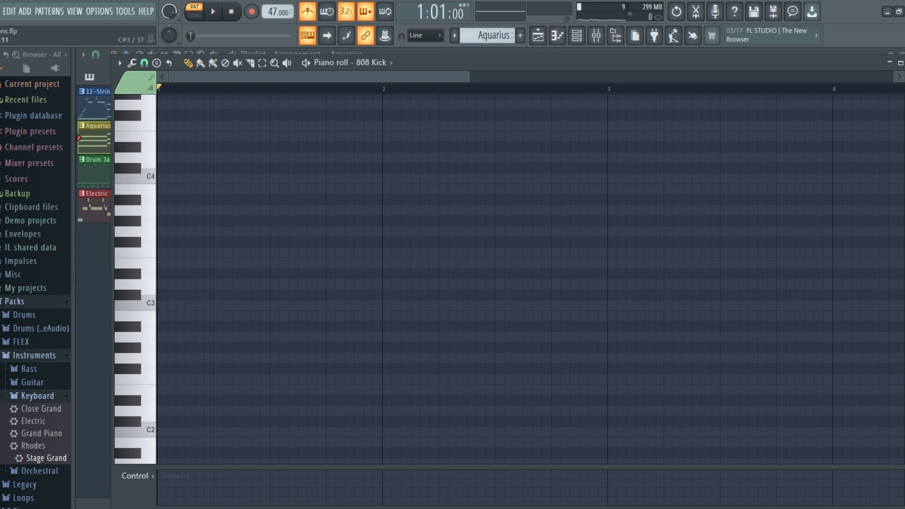
Step: Show the Aquarius channel's notes in the piano roll, play the pattern on its own, and stop it
scroll(757, 158, "up", 8)
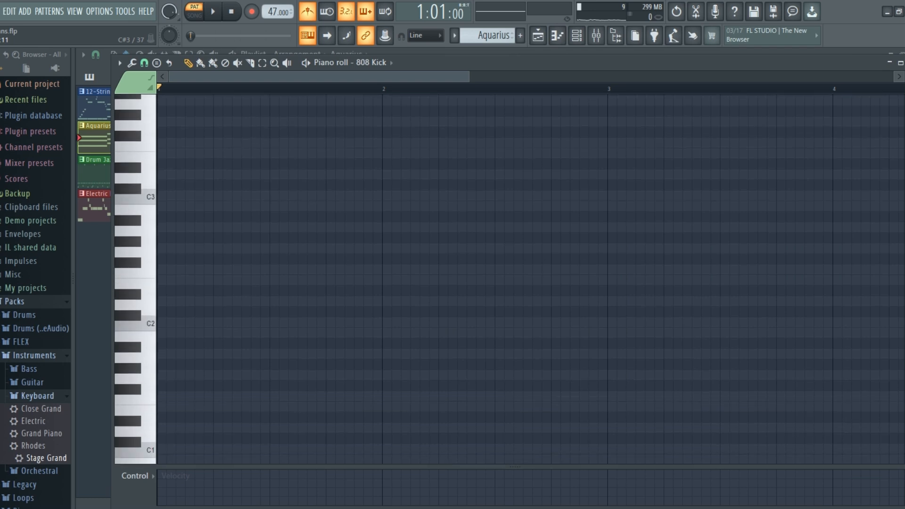
left_click(576, 35)
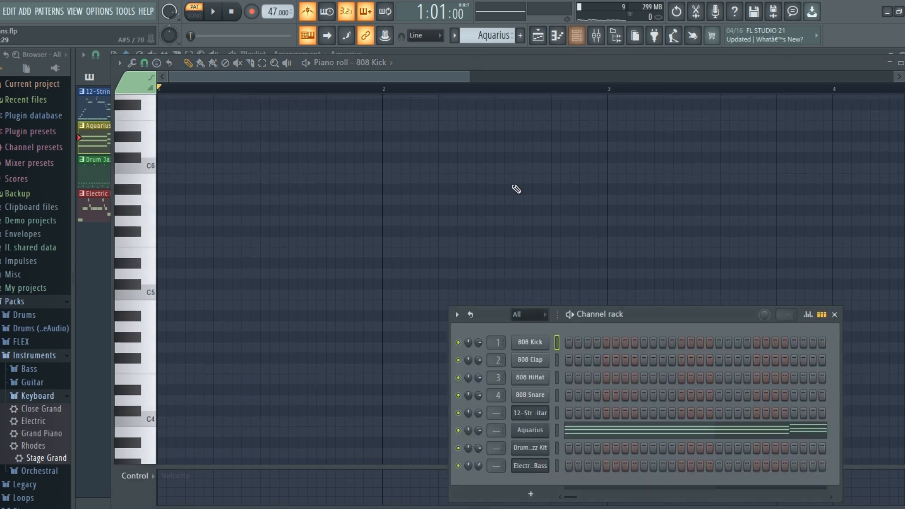
left_click(560, 432)
key("space")
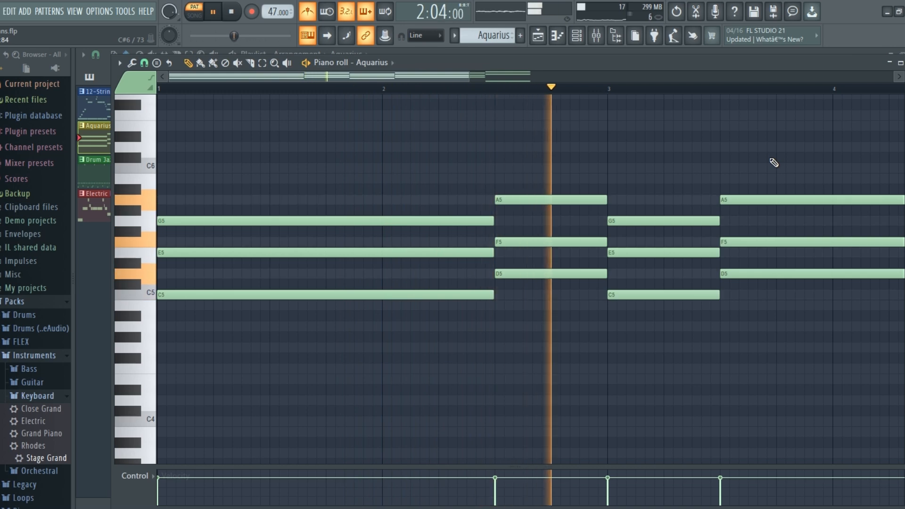
key("space")
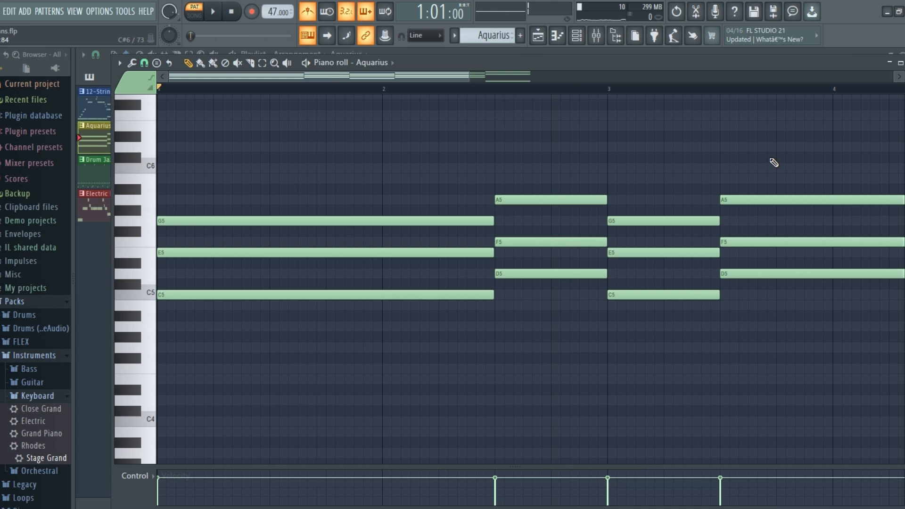
Step: Play the full four-track arrangement from the playlist in song mode, turning the metronome off during playback, and stop it
left_click(538, 38)
left_click(201, 17)
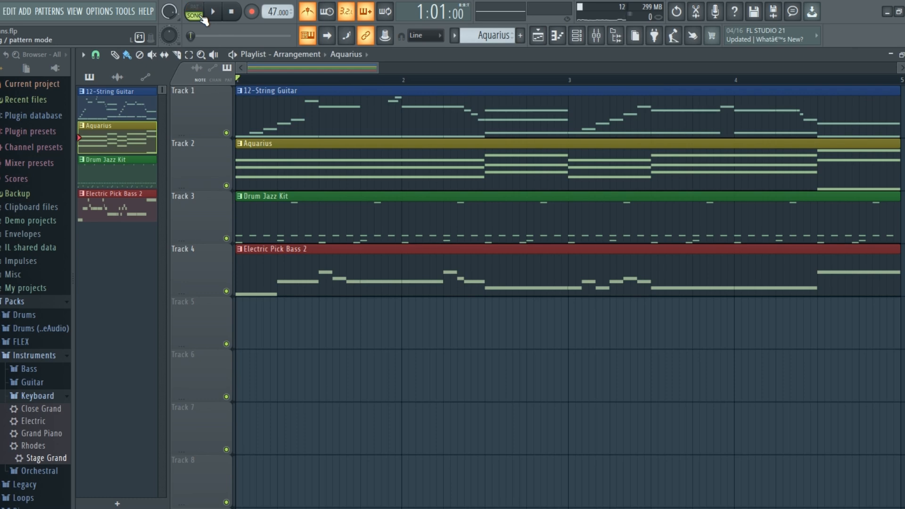
key("space")
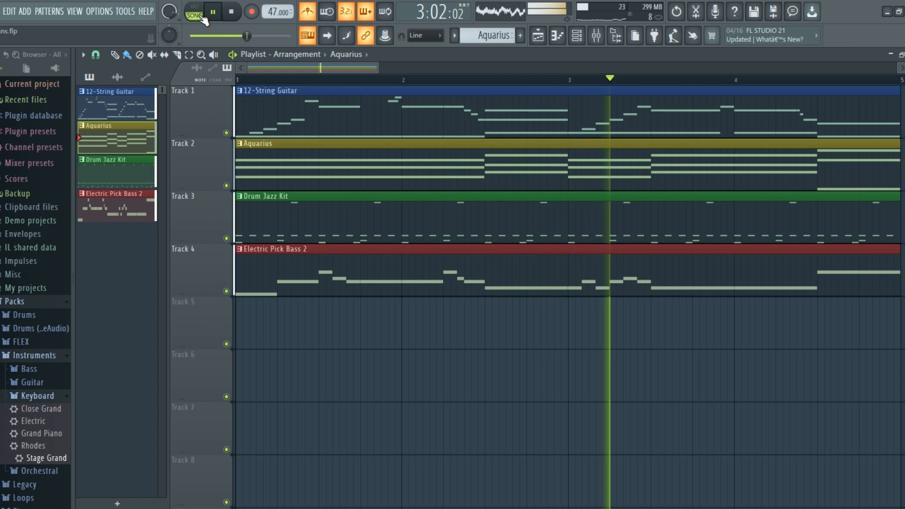
left_click(309, 15)
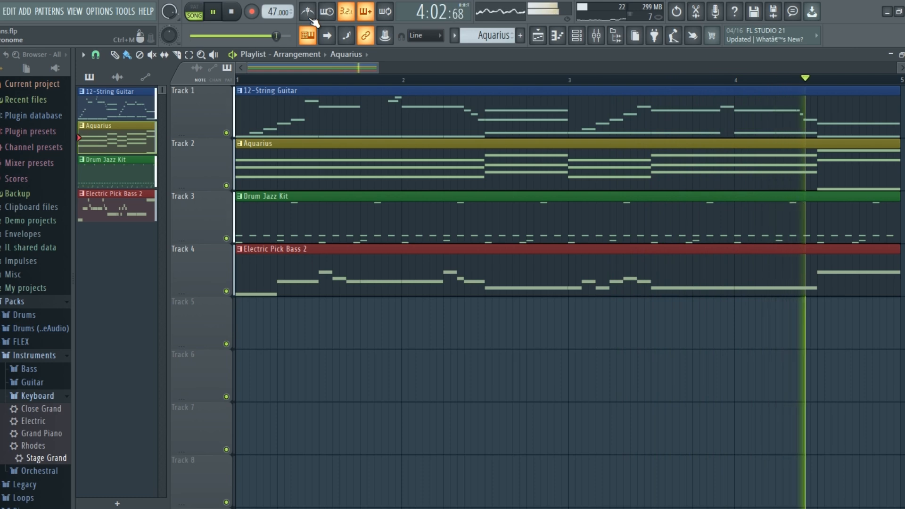
key("space")
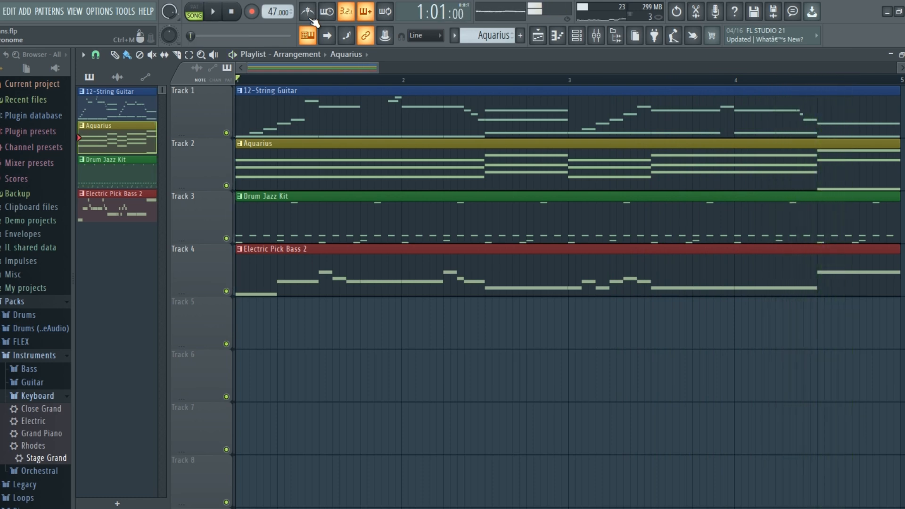